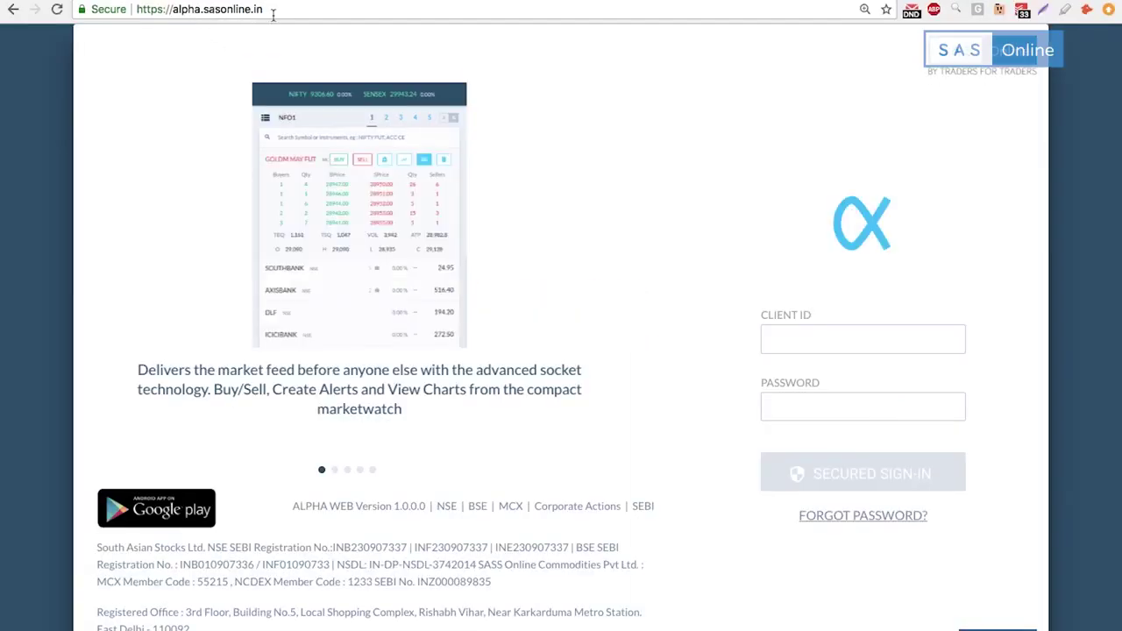
Sign in to the trading account by entering the client ID, account password and the two security answers.
click(806, 343)
click(803, 417)
text(•••••••)
key(Return)
text(•)
key(Tab)
text(•)
click(829, 511)
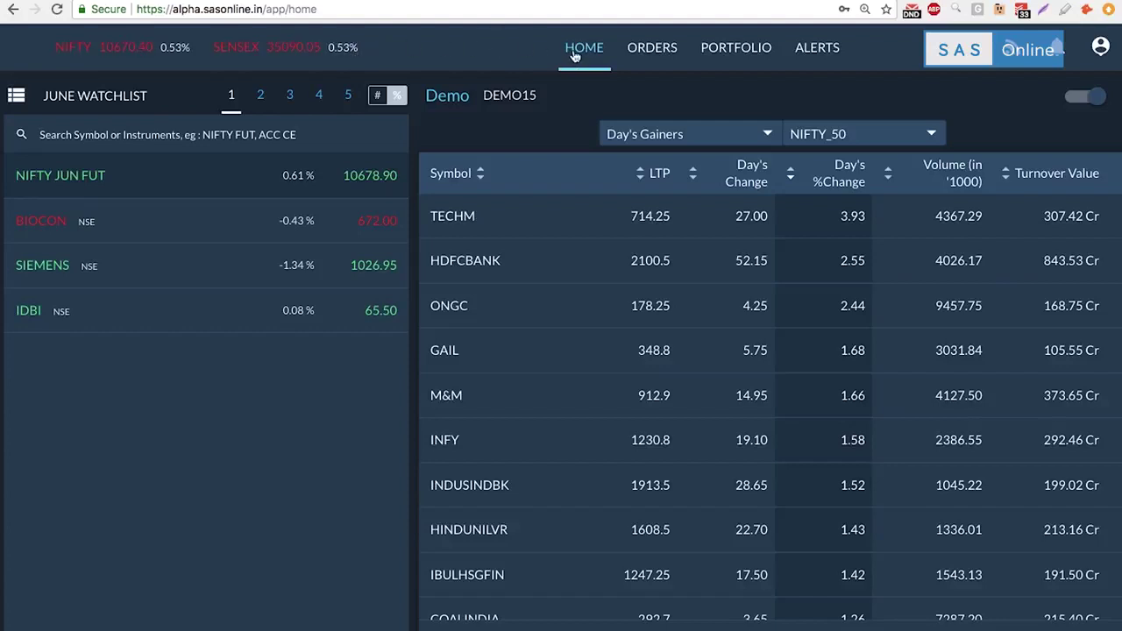
Look at the orders page, and back on the home page rename the first watchlist to JUNE WATCHLIST1.
click(653, 50)
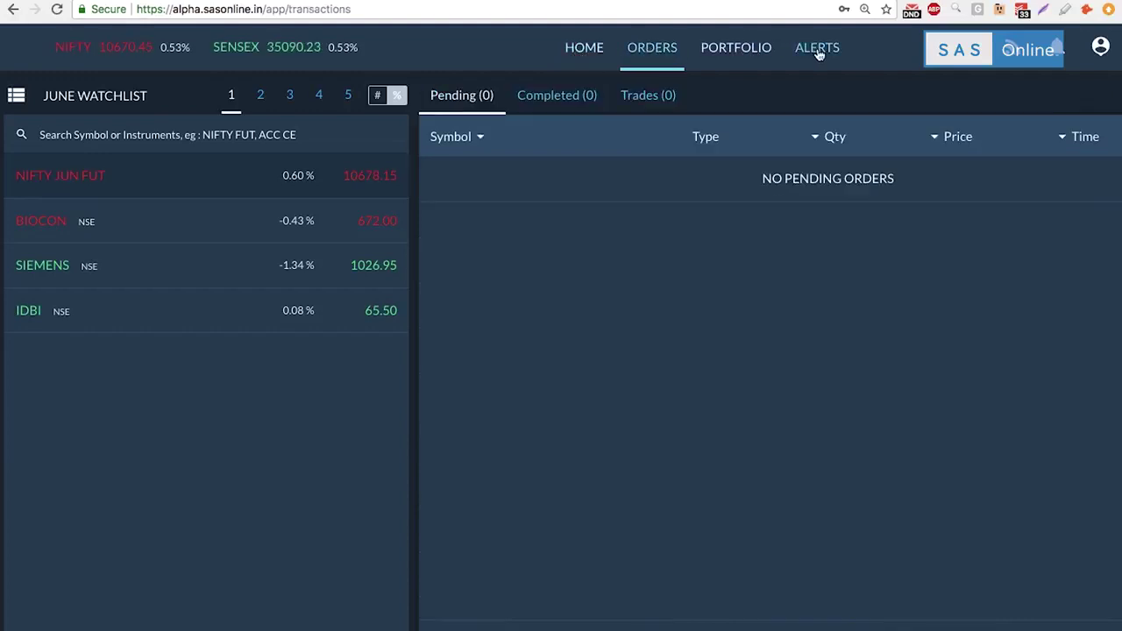
click(600, 54)
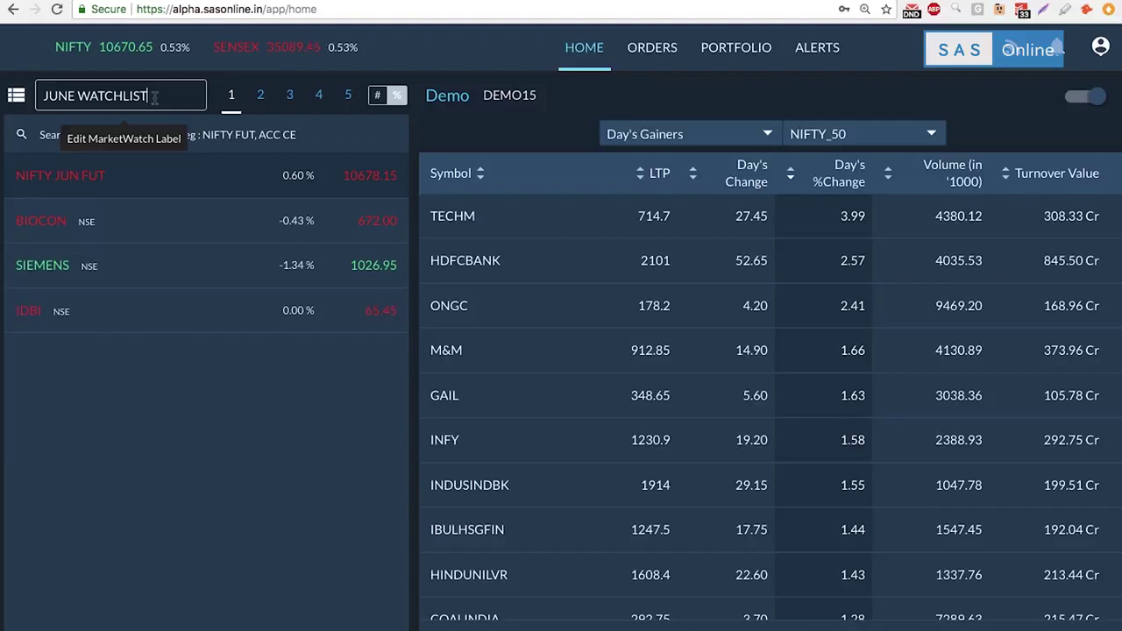
text(1)
key(Return)
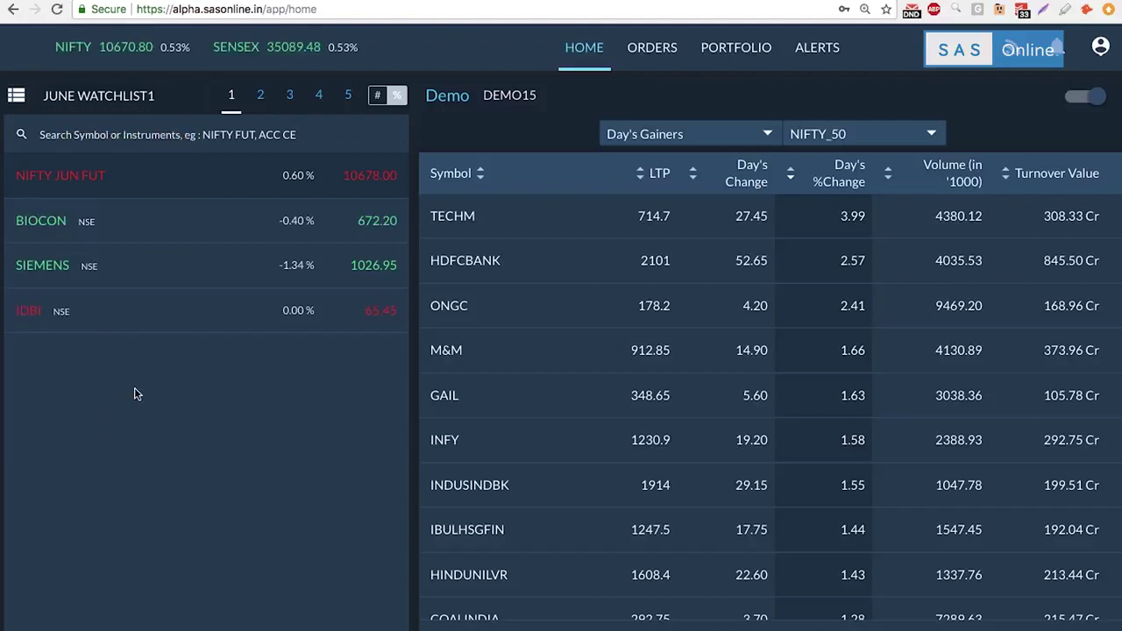
Check the second watchlist, and add ACC (NSE) to the first watchlist by searching for acc.
click(260, 97)
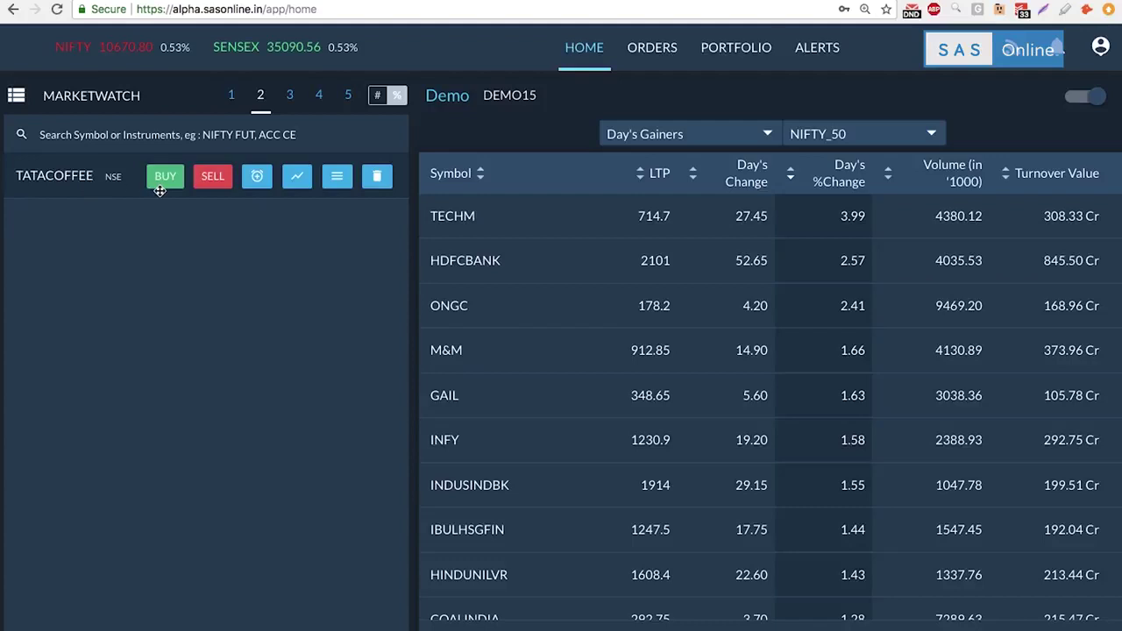
click(233, 96)
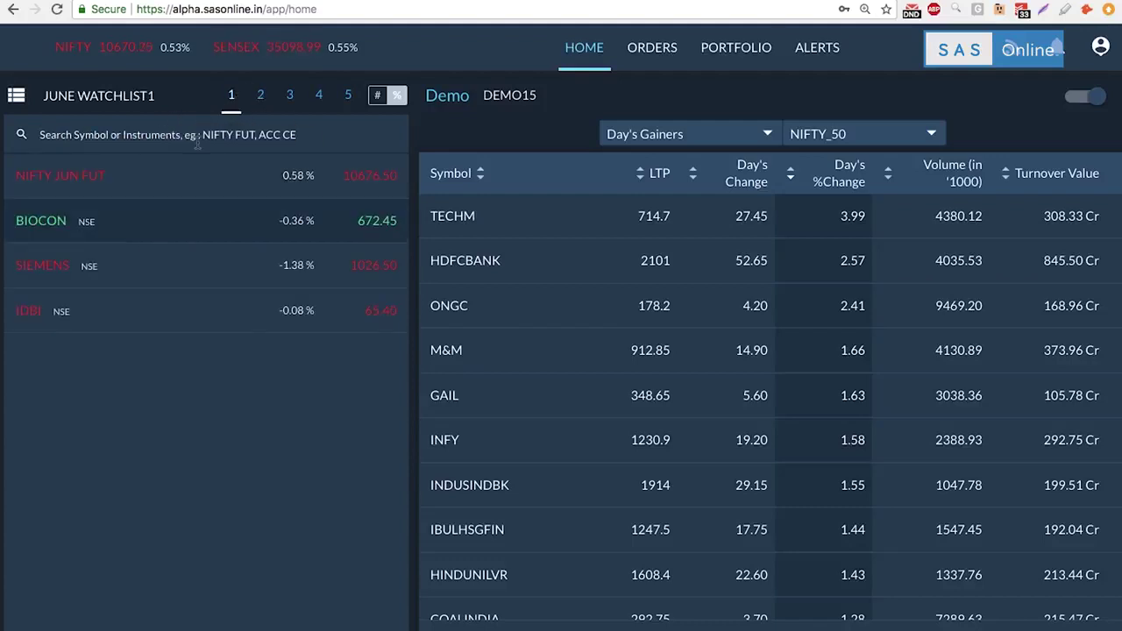
click(163, 134)
text(acc)
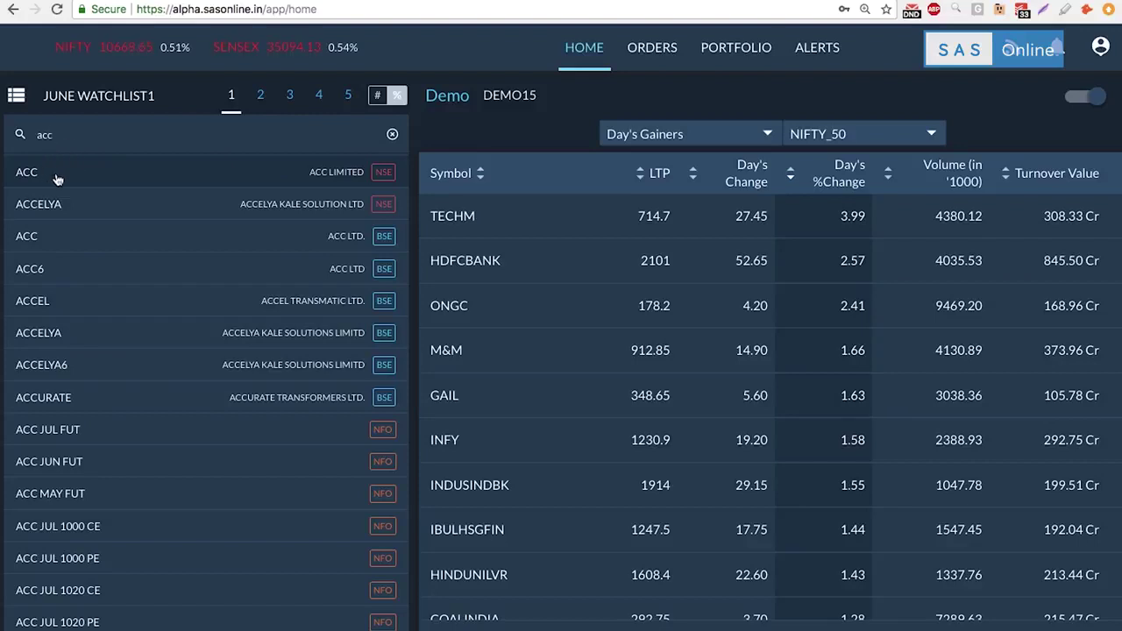
click(221, 178)
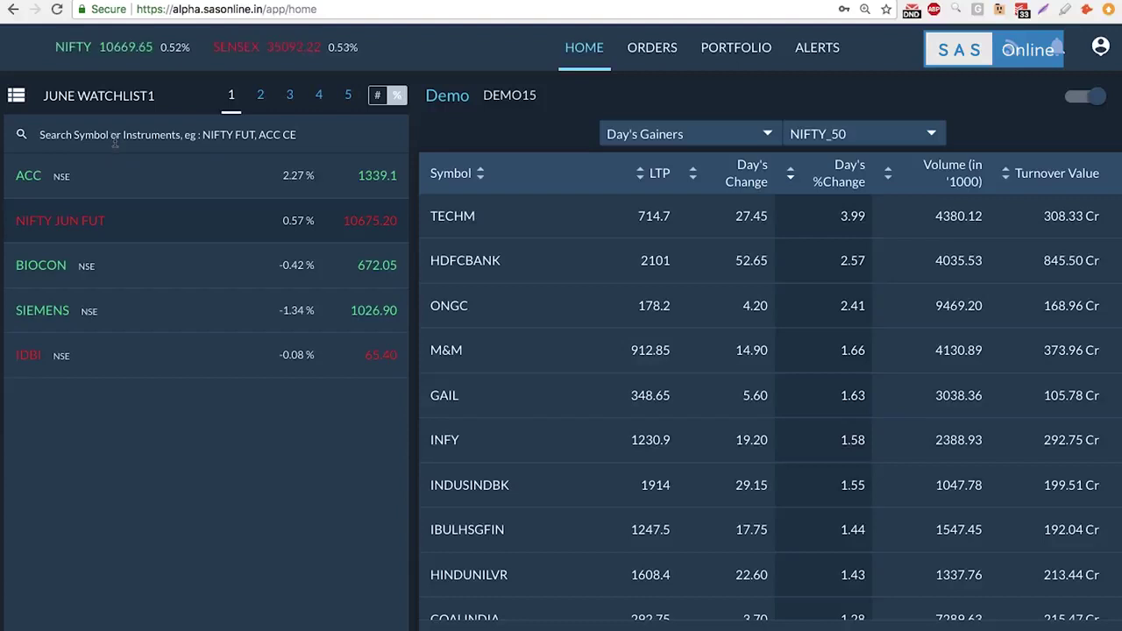
Search for nifty jun and pick NIFTY JUN FUT for the first watchlist.
text(nifty)
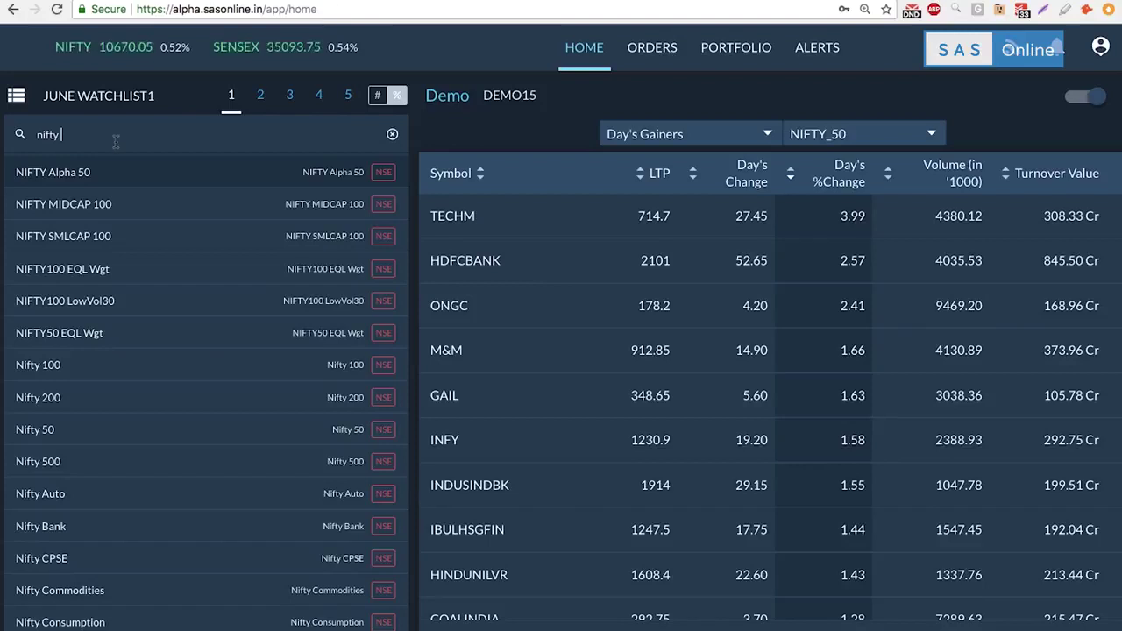
text(june)
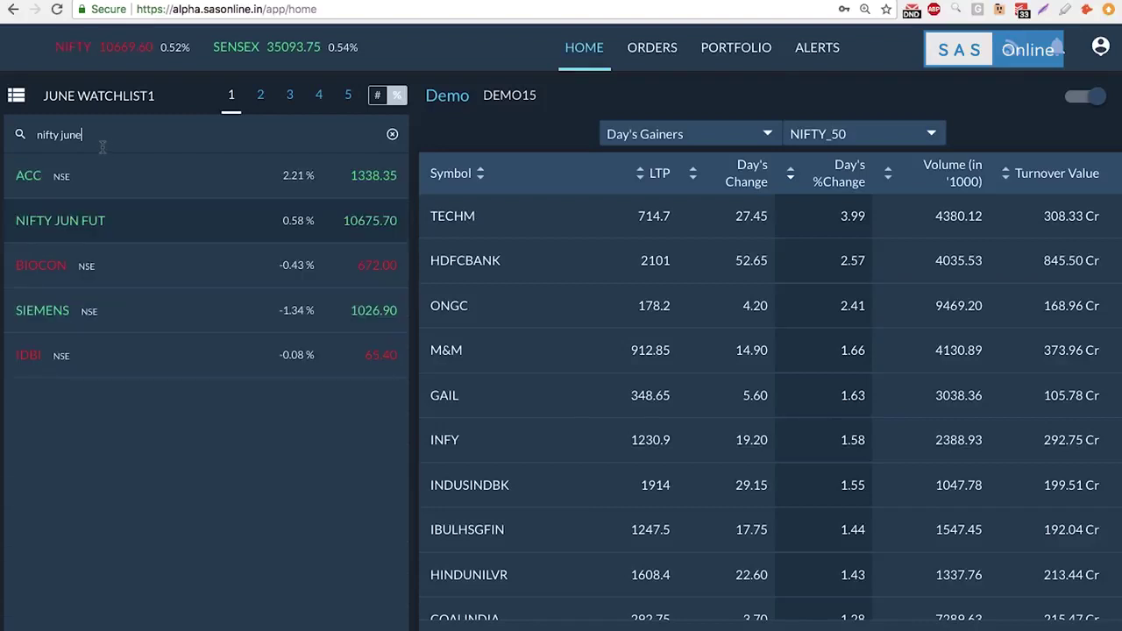
key(BackSpace)
key(BackSpace)
key(BackSpace)
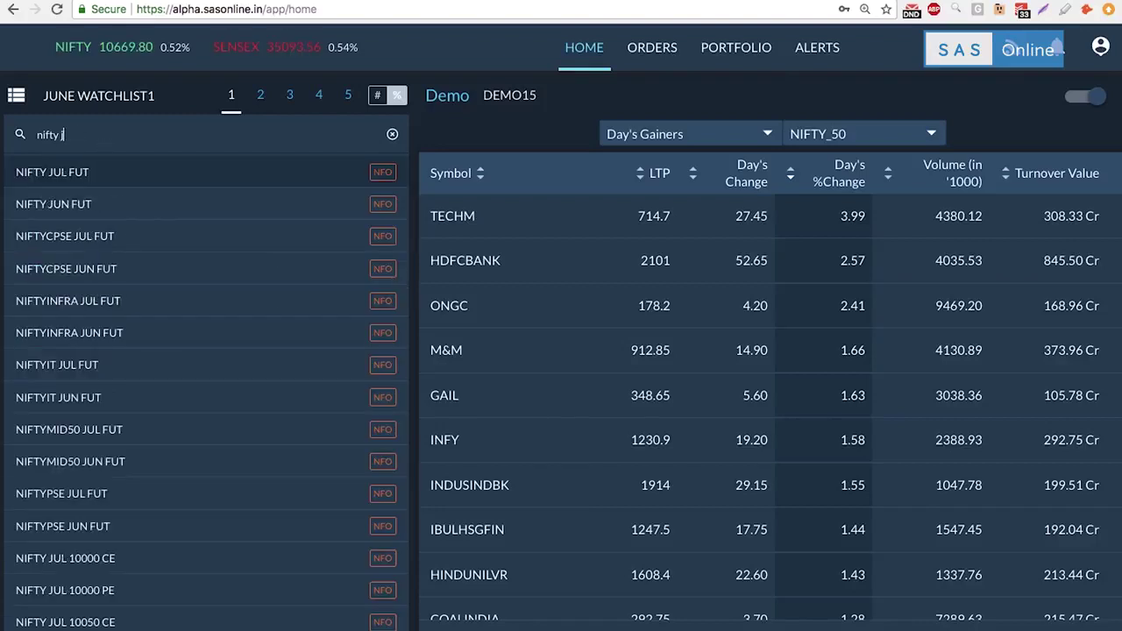
text(un)
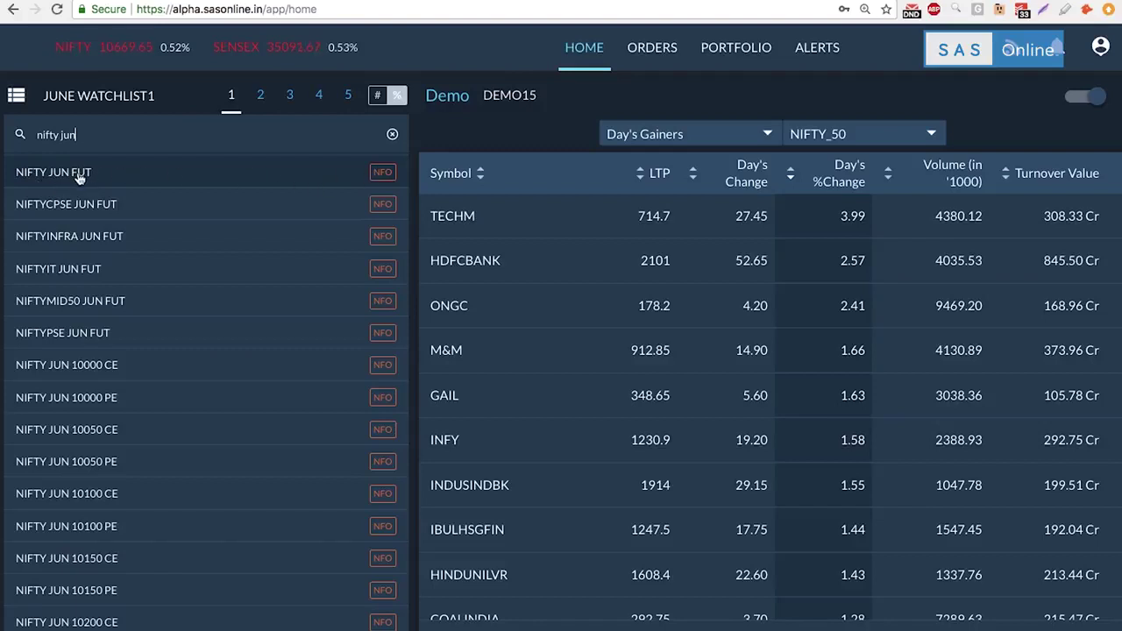
click(80, 179)
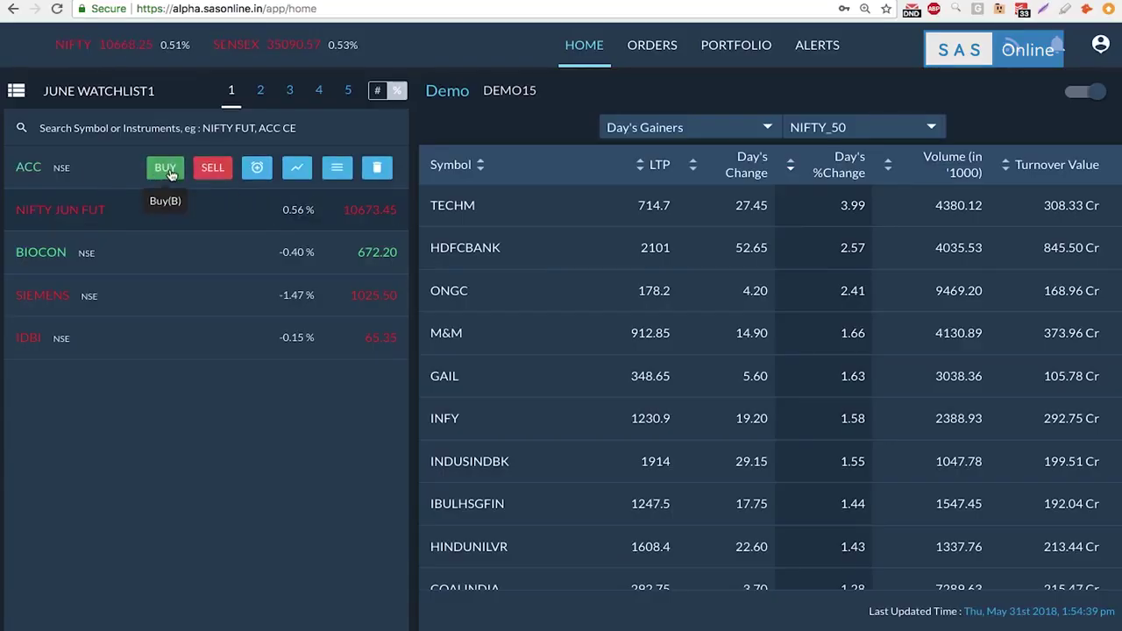
Open a buy order for ACC with the MIS product type, and try switching it to sell and back.
click(165, 168)
drag(400, 370, 399, 242)
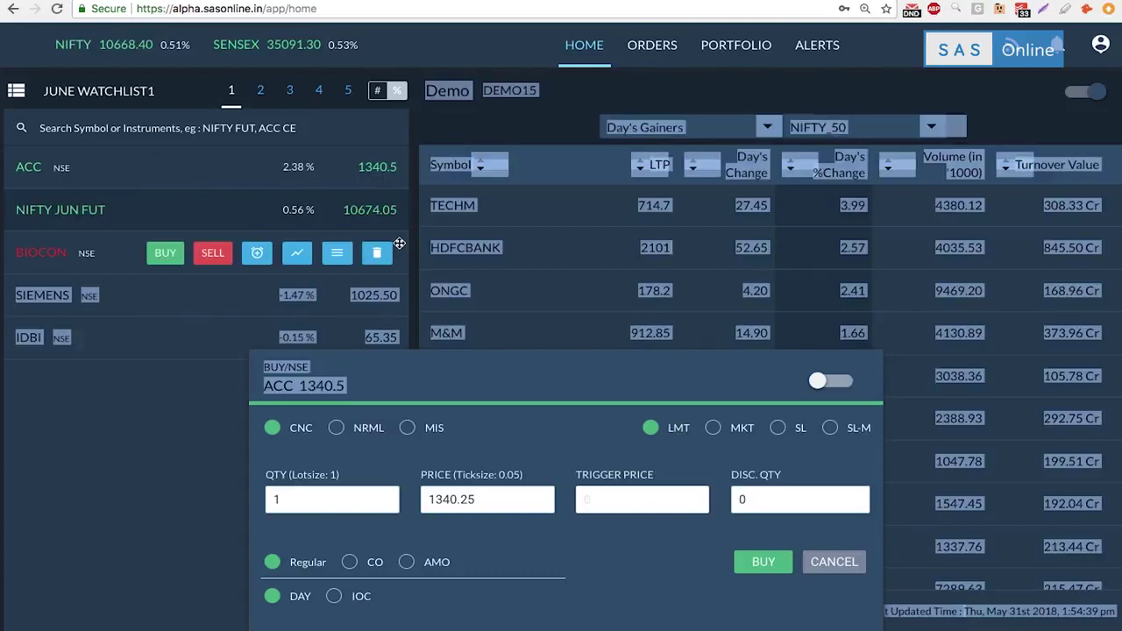
click(395, 394)
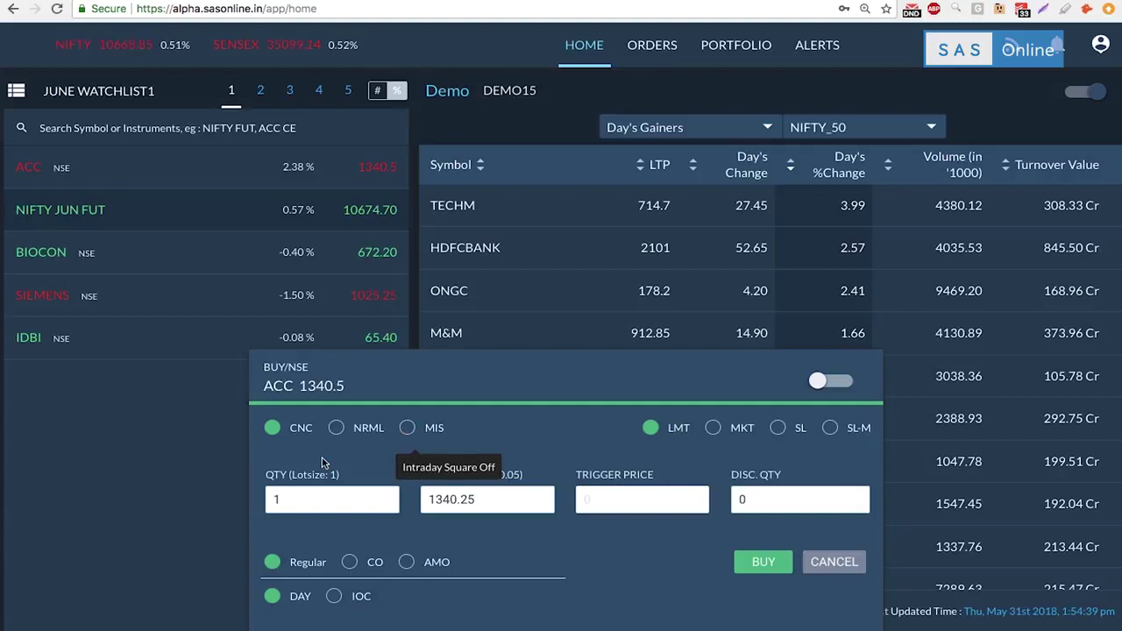
click(408, 428)
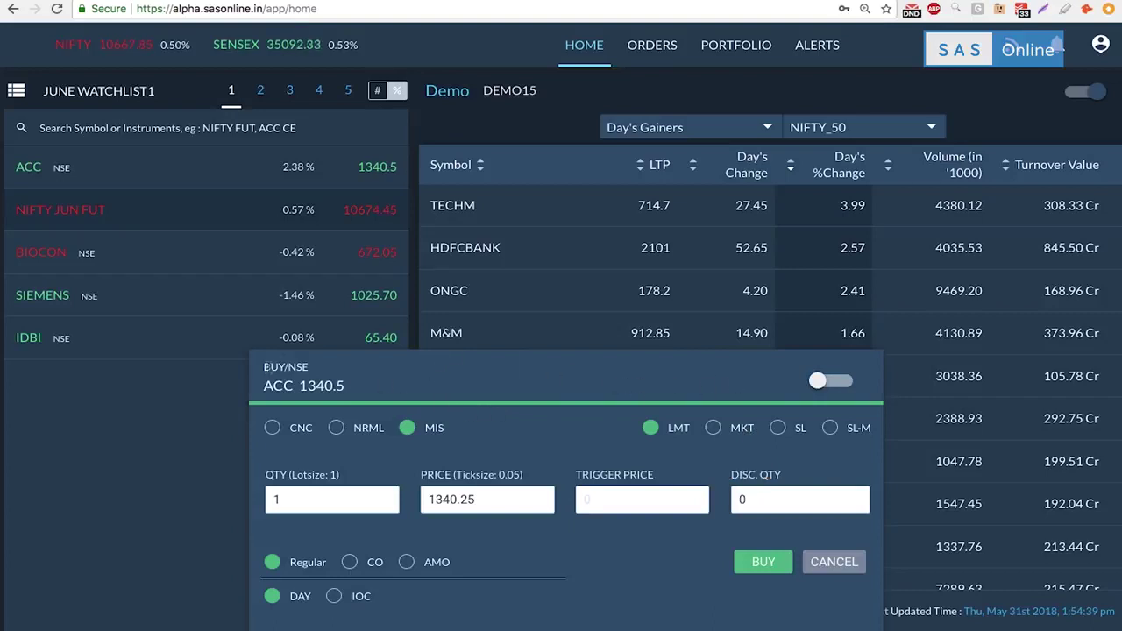
click(825, 387)
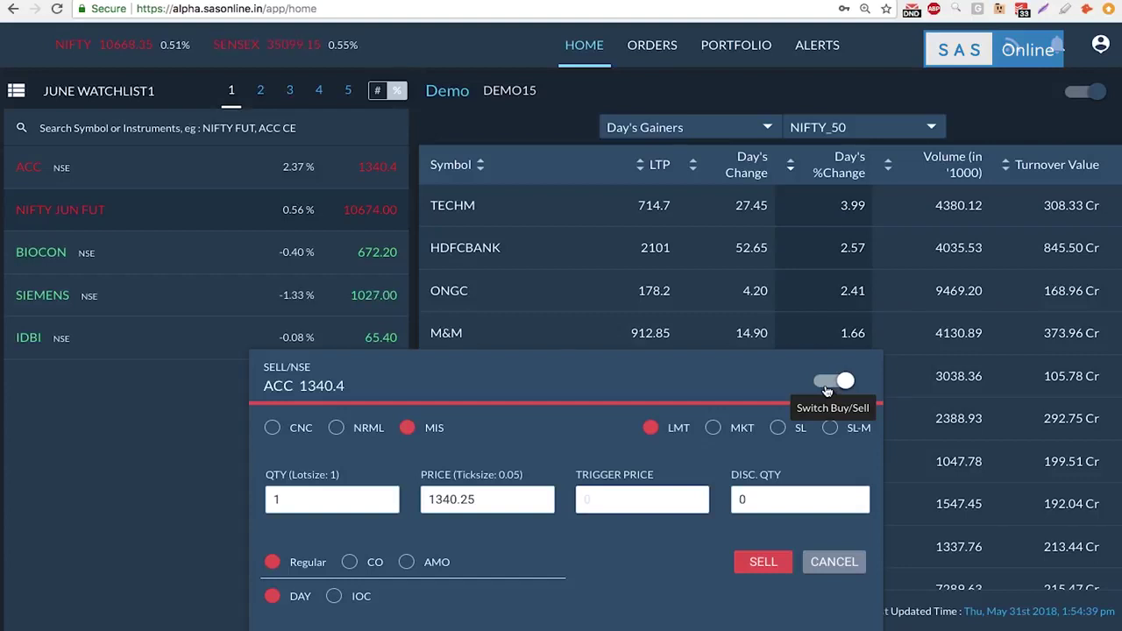
click(825, 385)
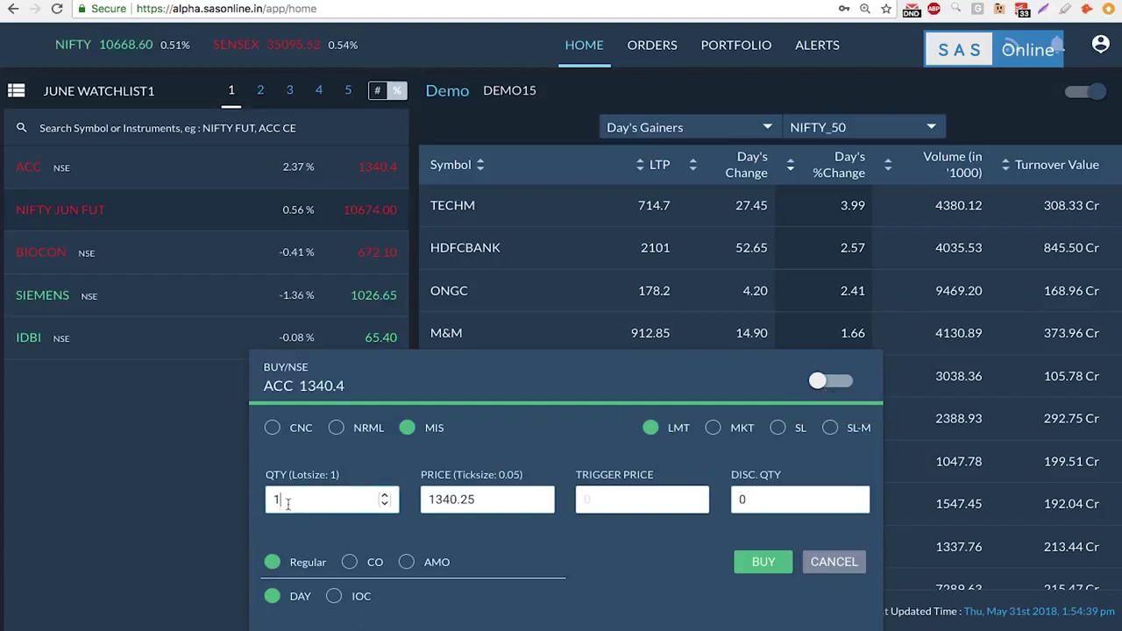
drag(281, 500, 271, 500)
click(484, 503)
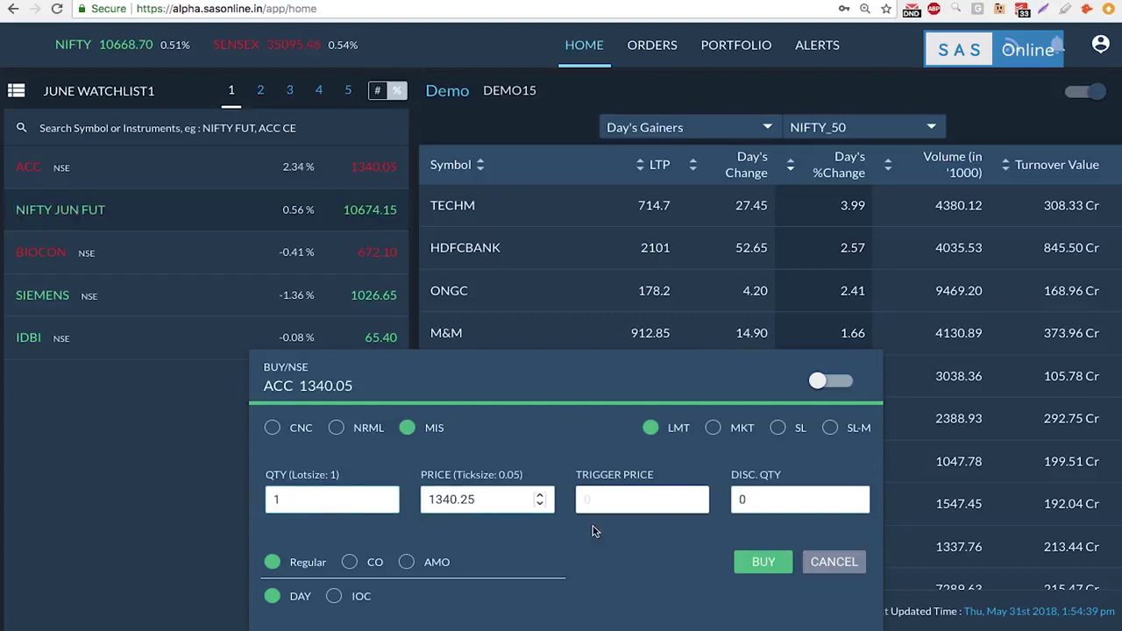
Set the ACC buy order to stop loss (SL) with quantity 100, price 1355 and trigger price 1350.
click(714, 427)
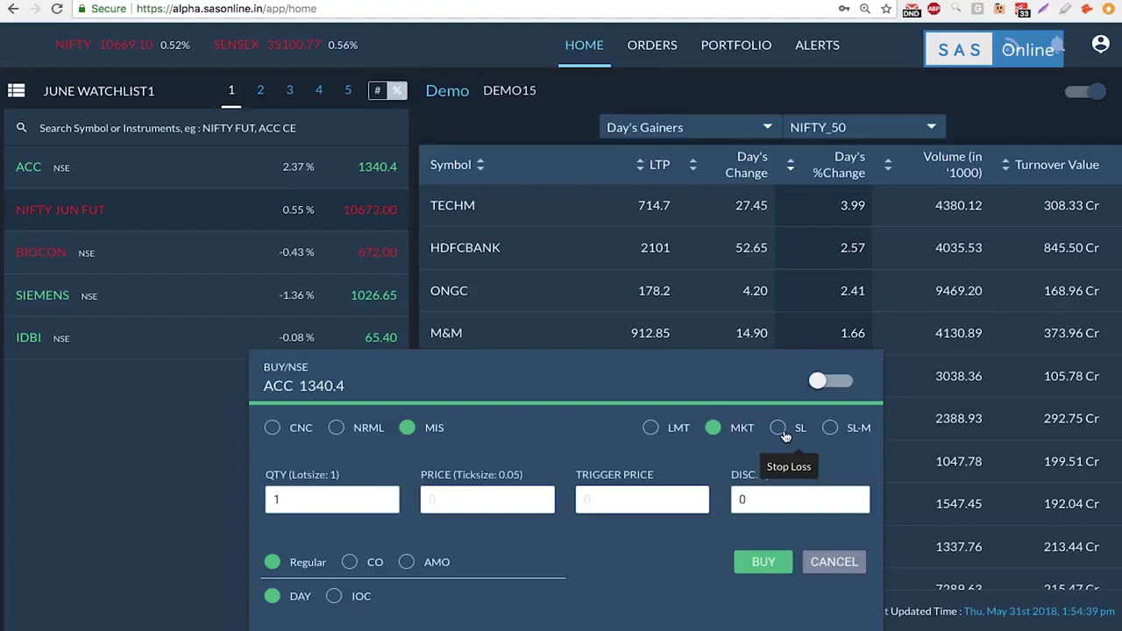
click(779, 430)
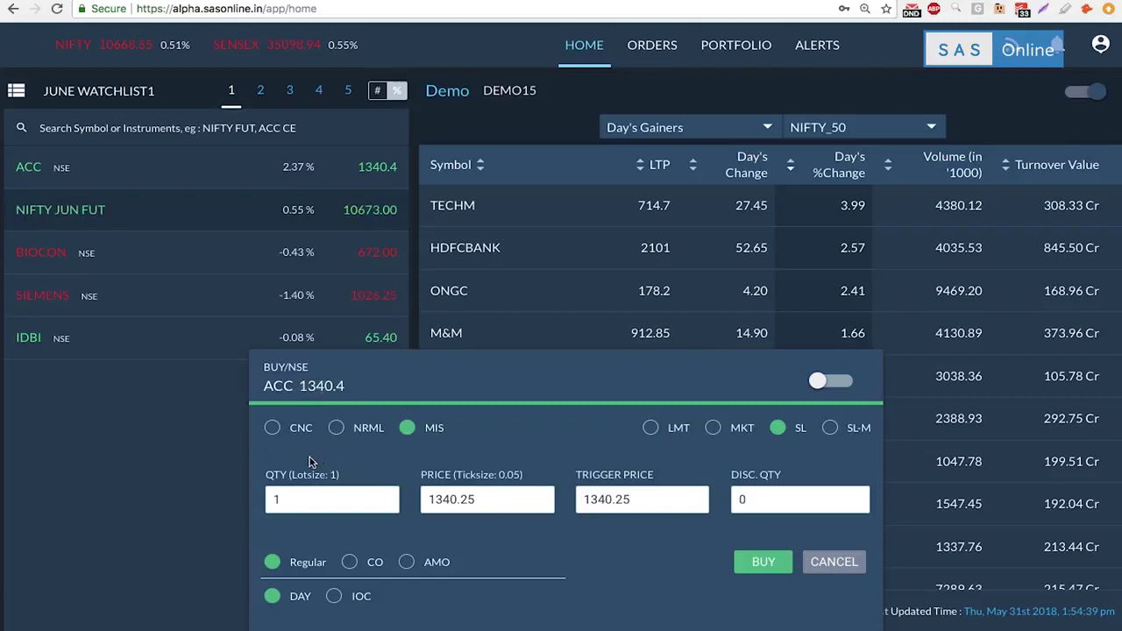
click(295, 496)
text(00)
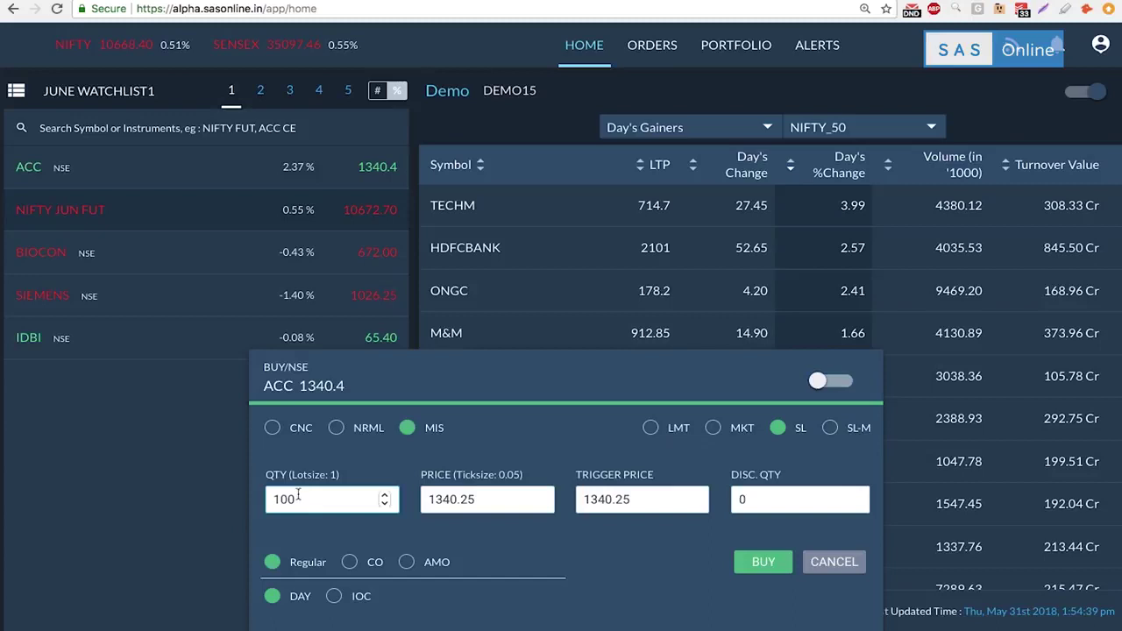
drag(482, 500, 441, 501)
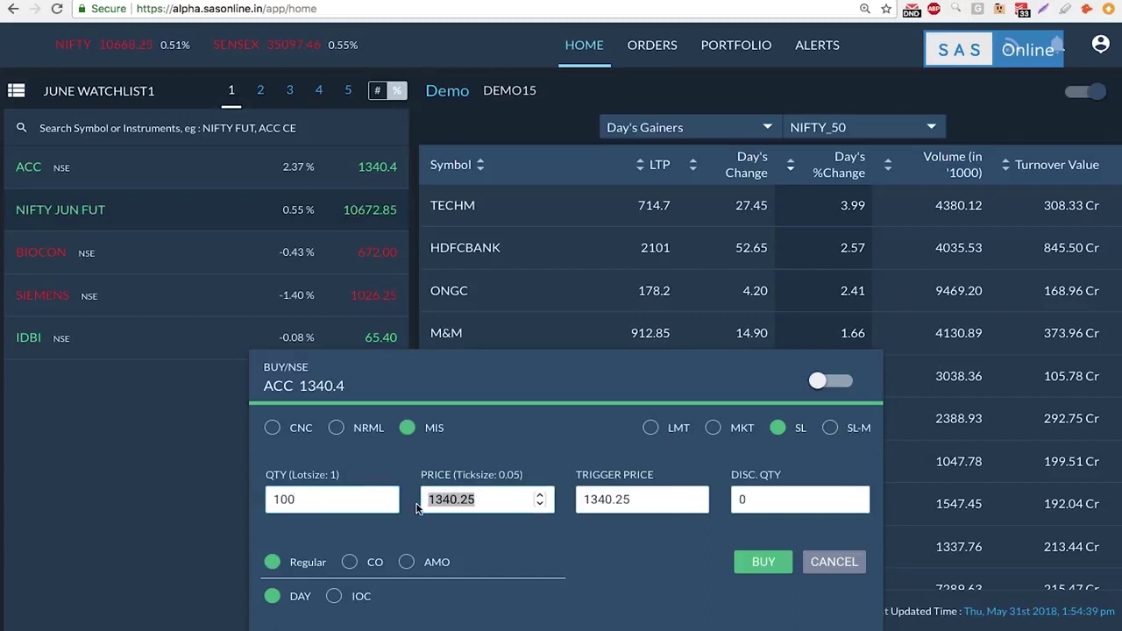
text(13)
key(Tab)
text(1)
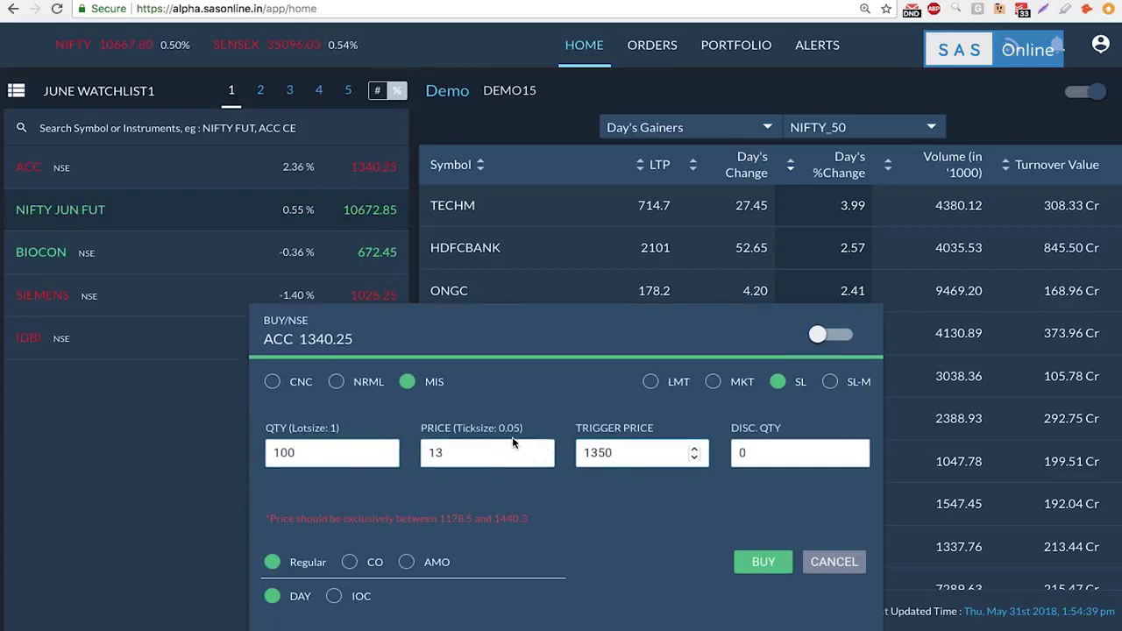
click(495, 450)
text(55)
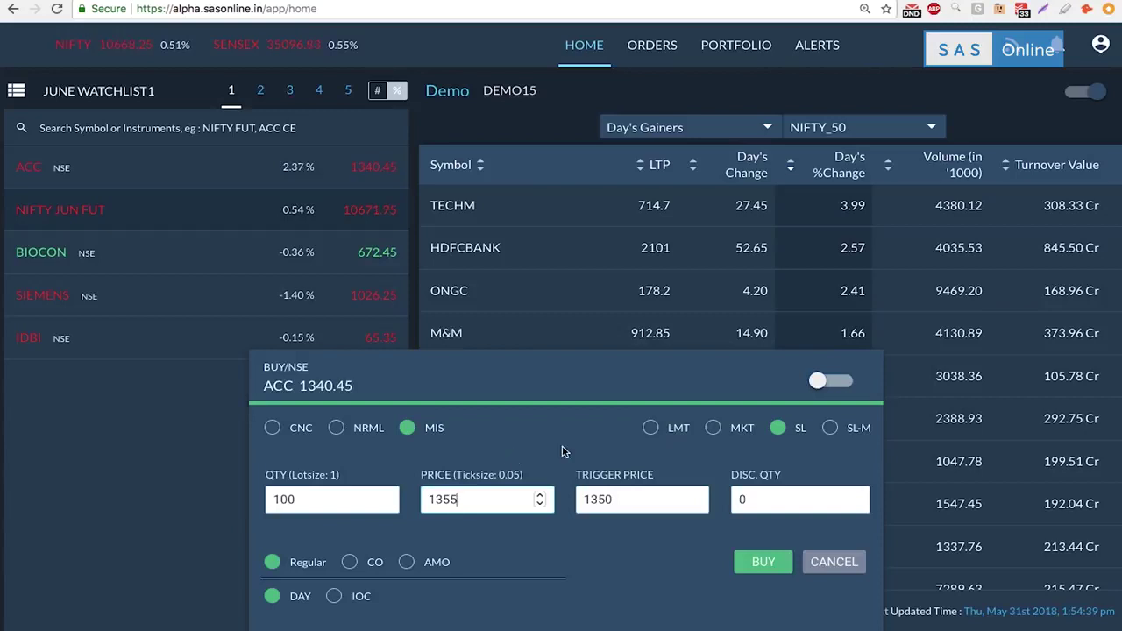
Change the ACC order type to SL-M and select its trigger price for editing.
click(831, 429)
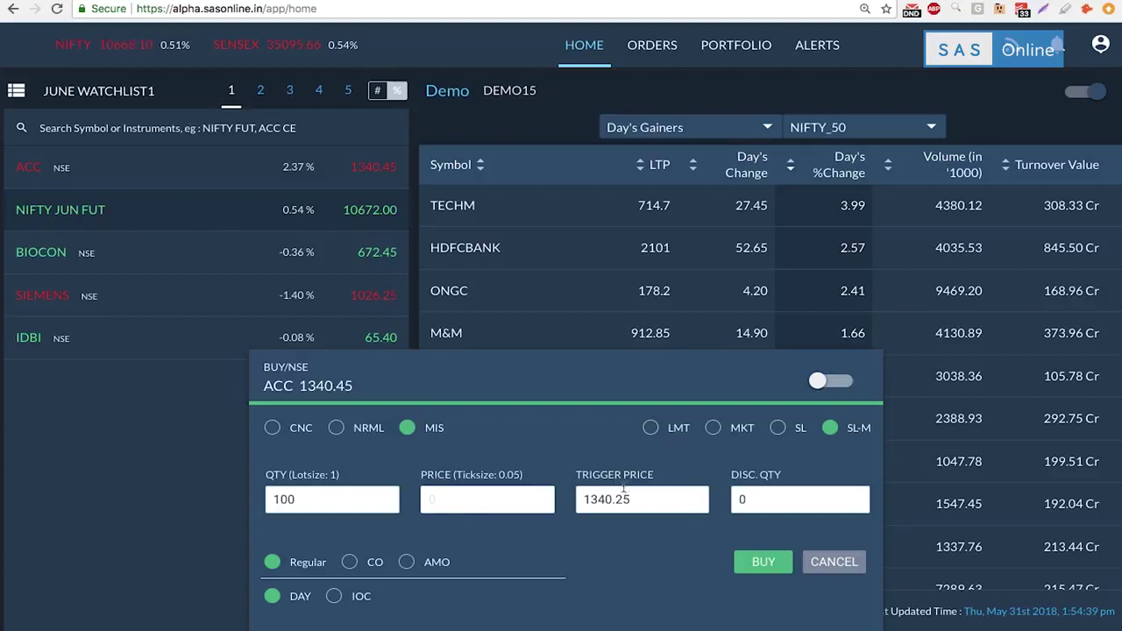
drag(632, 498, 600, 498)
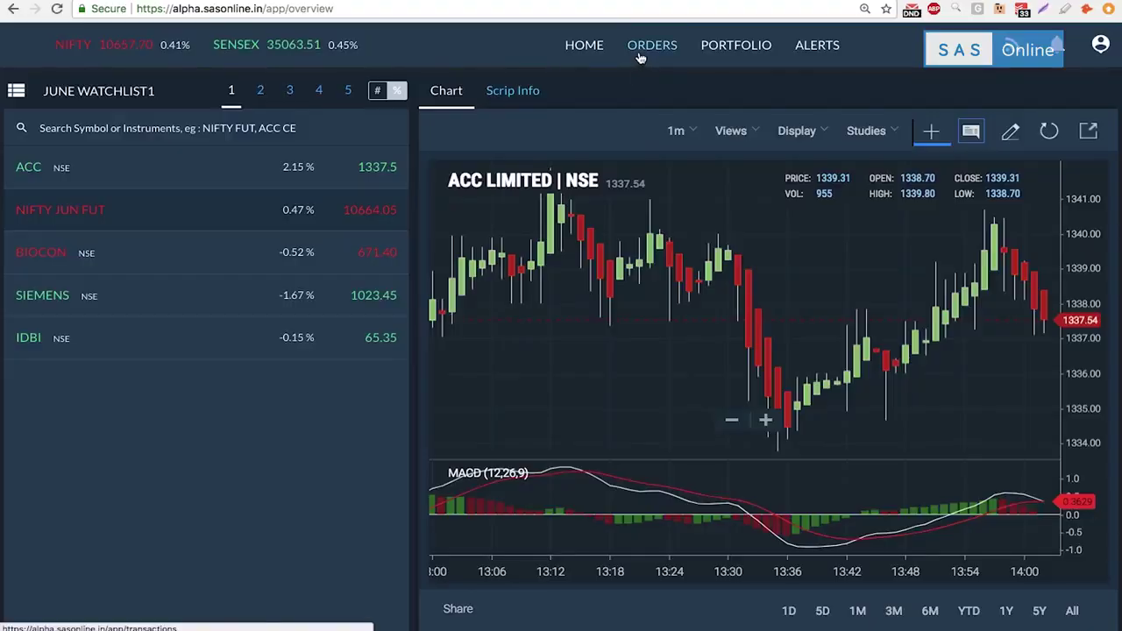
Review the pending orders, completed orders and trades, and open the portfolio.
click(641, 58)
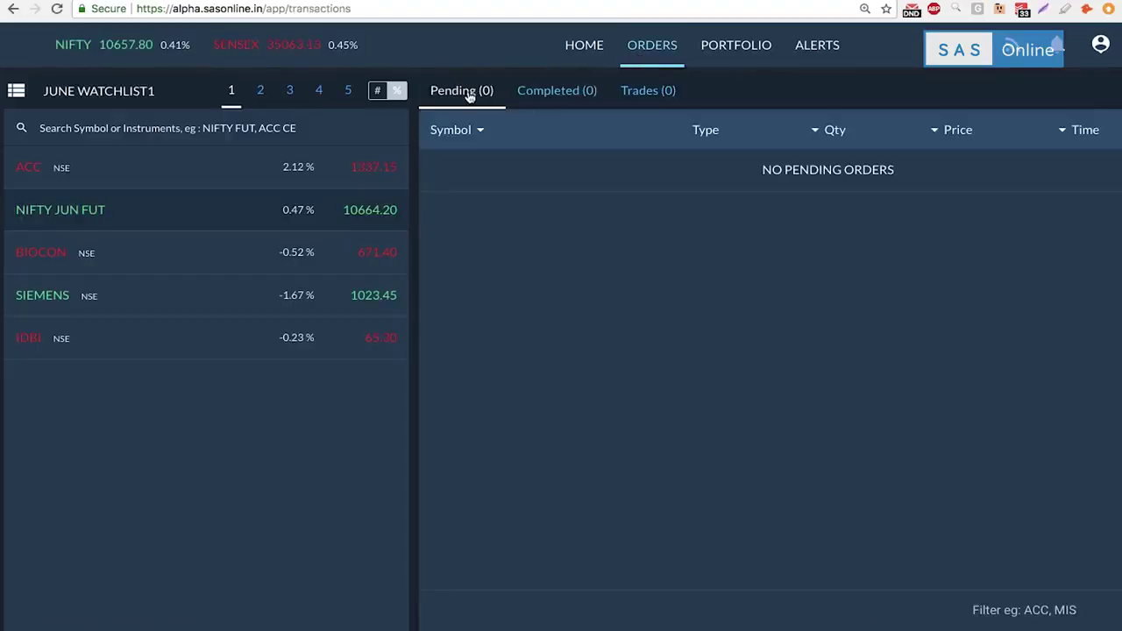
click(540, 103)
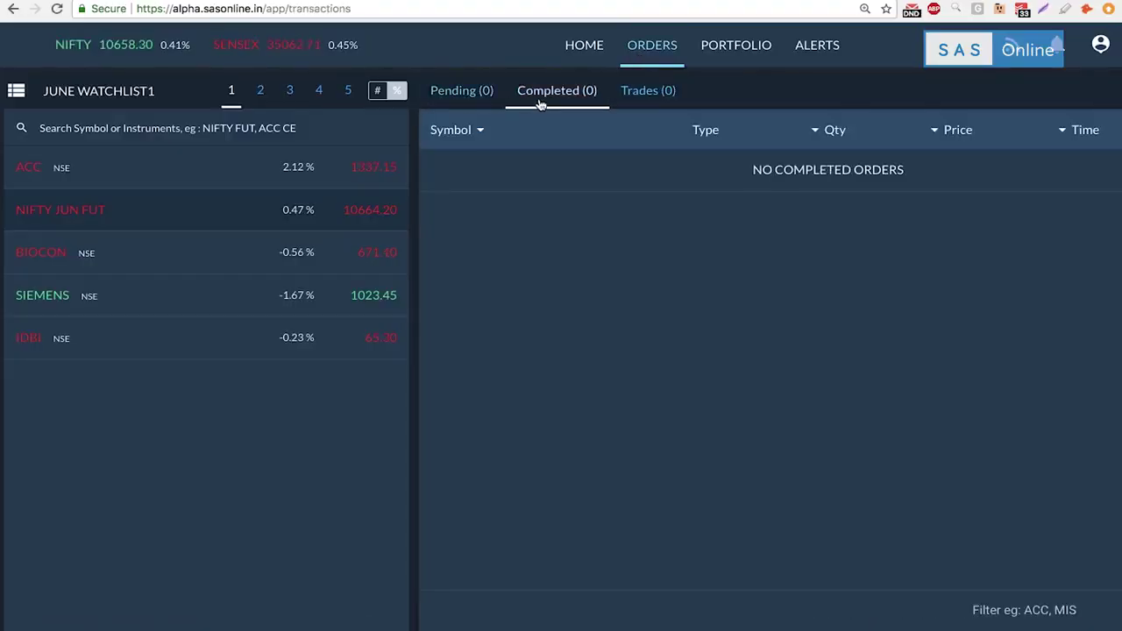
click(656, 98)
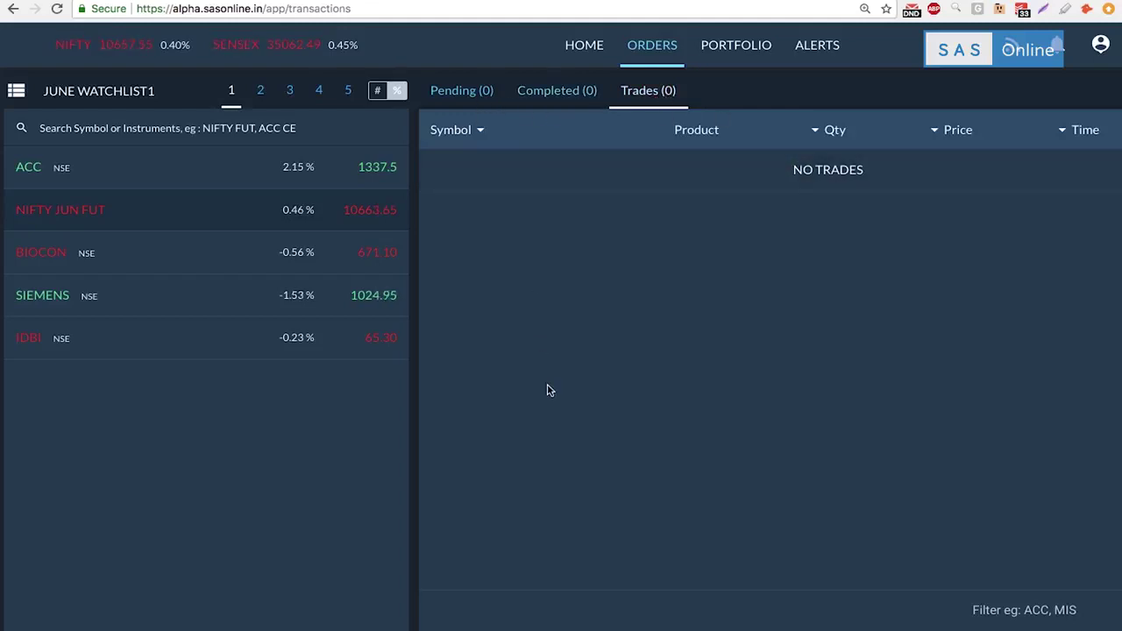
click(465, 95)
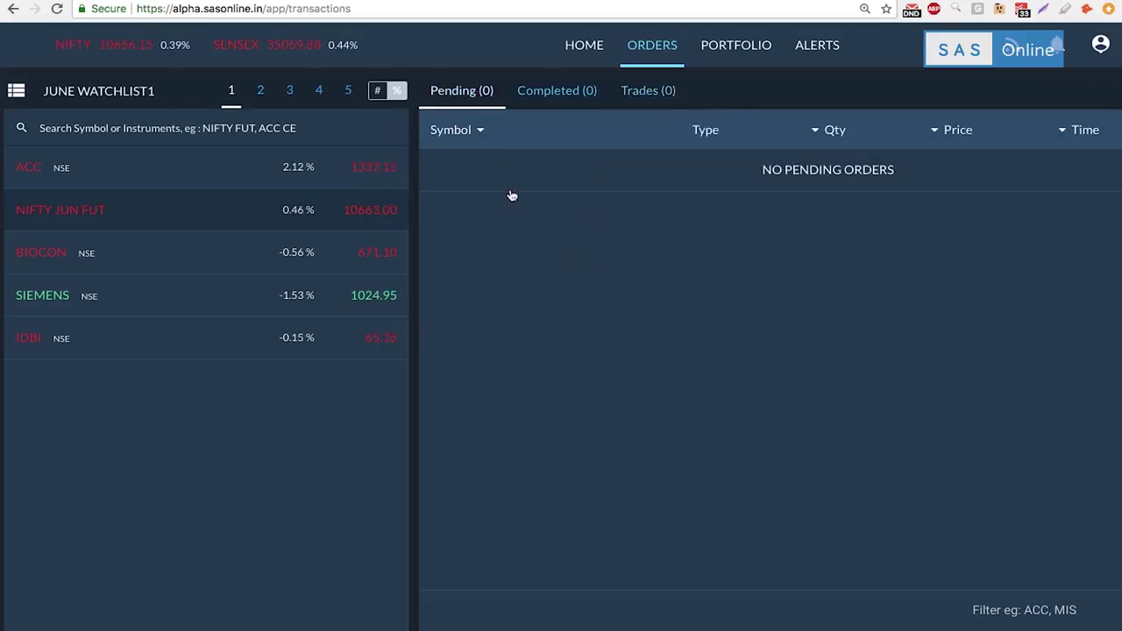
click(736, 52)
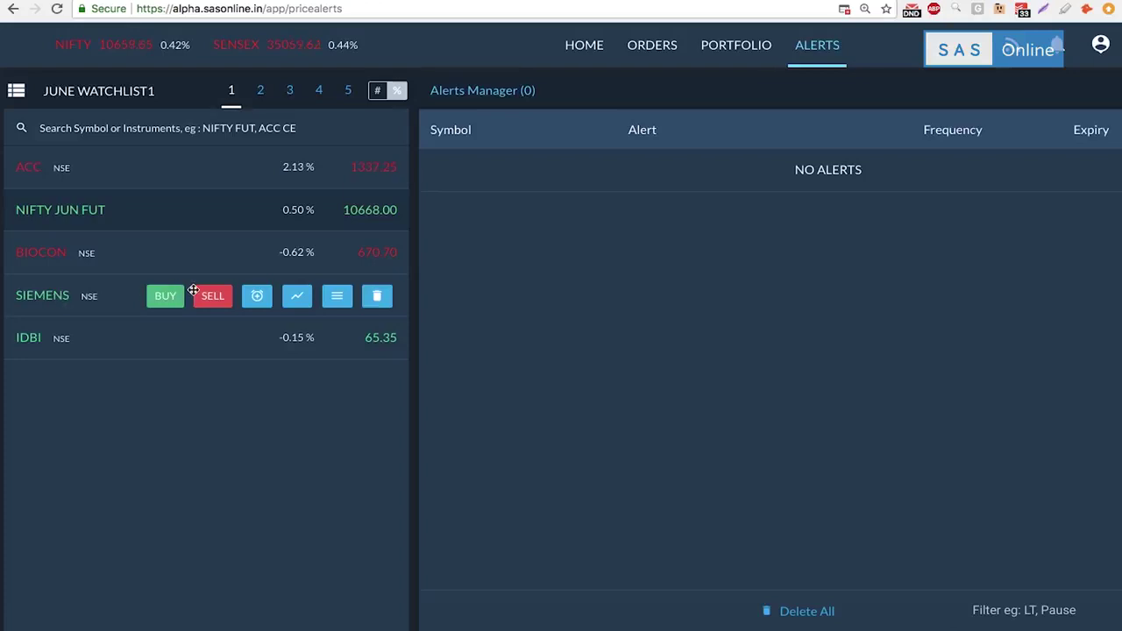
Create a price alert for SIEMENS with the condition Greater than and a price of 1024.
click(263, 305)
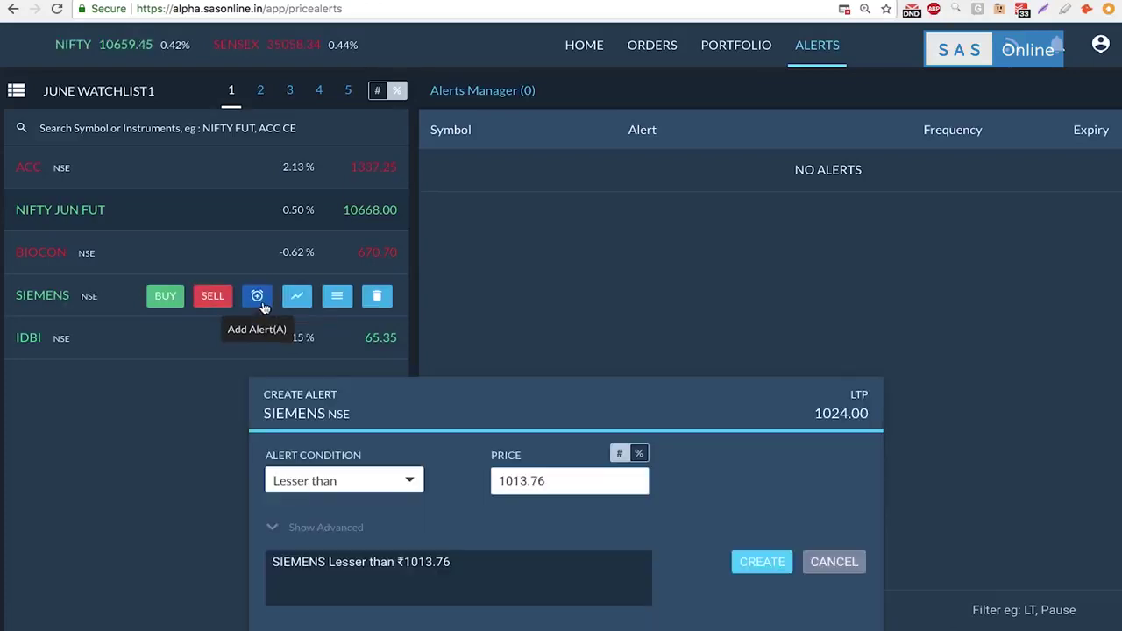
click(406, 489)
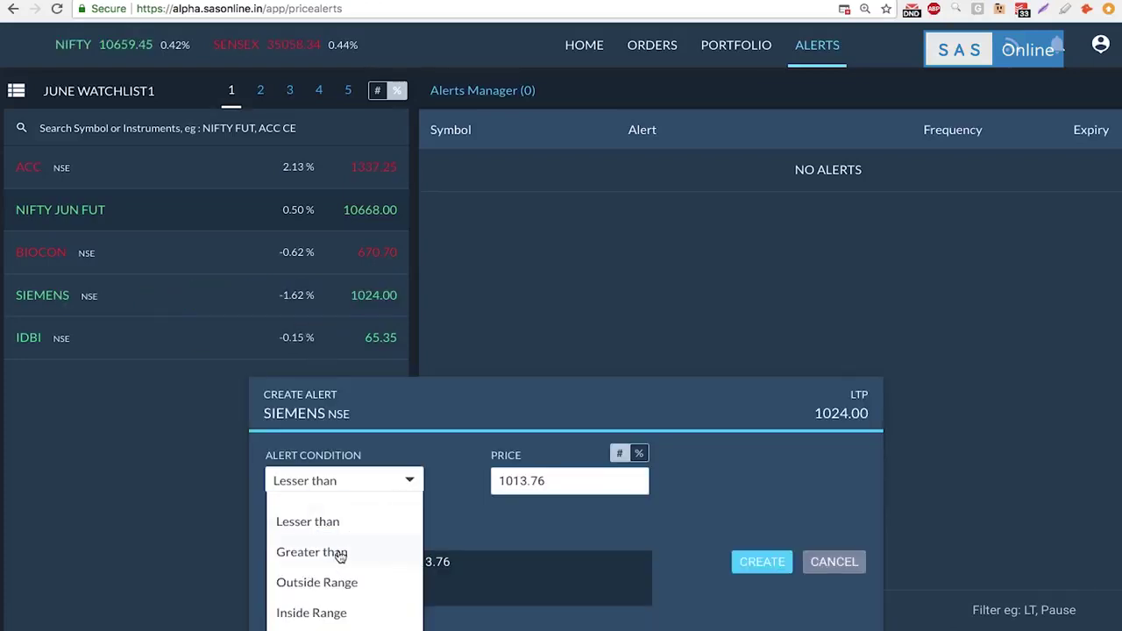
click(336, 560)
mouse_move(295, 301)
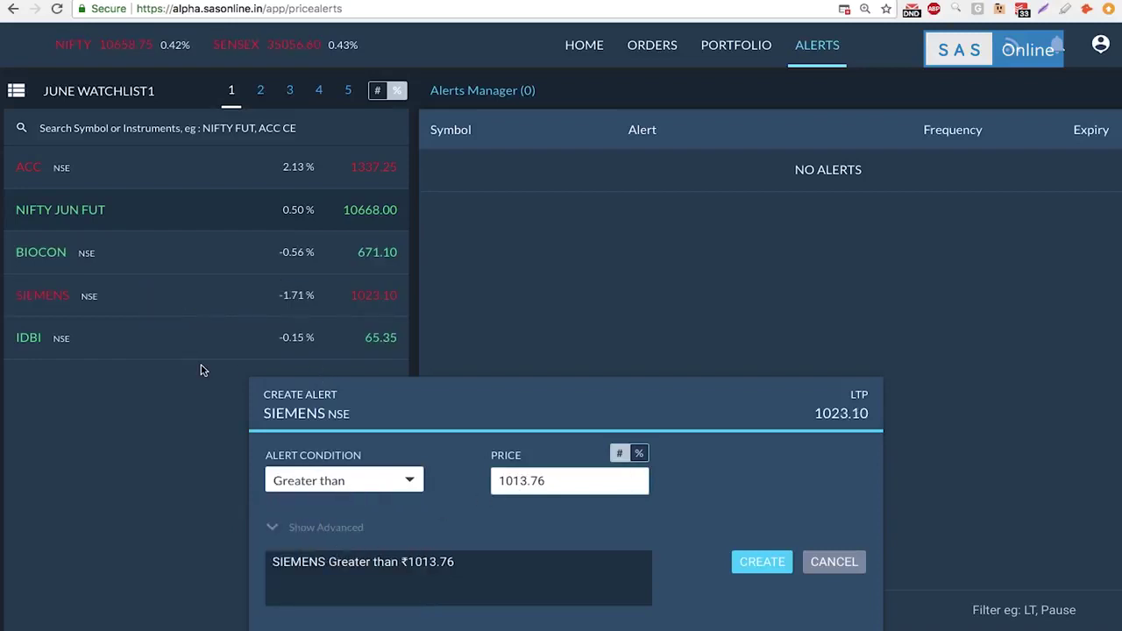
click(559, 482)
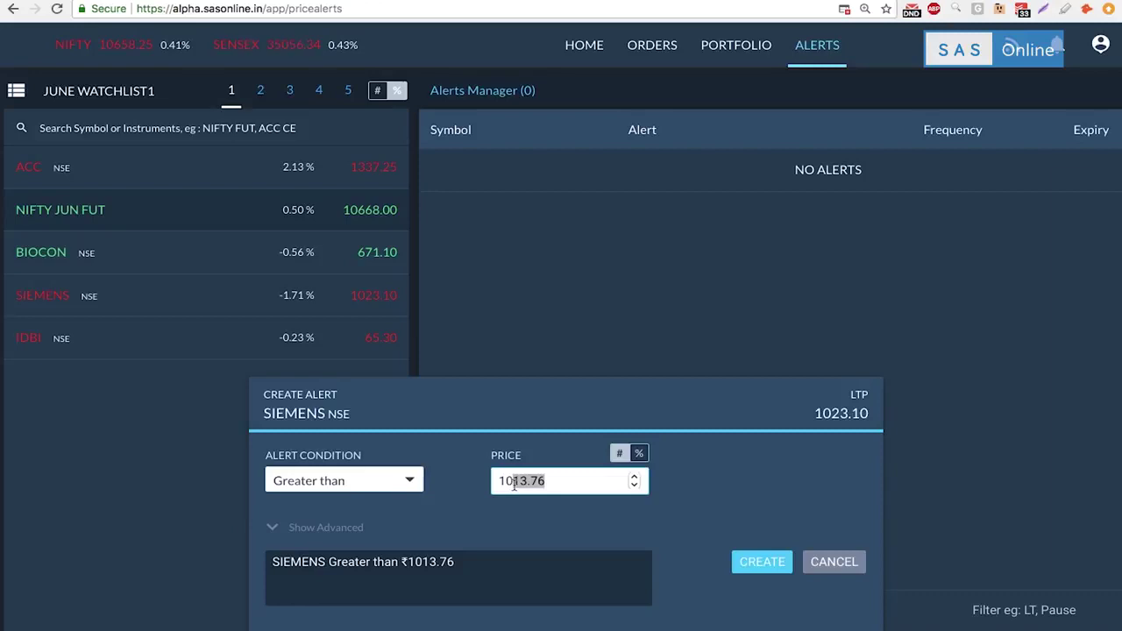
text(24)
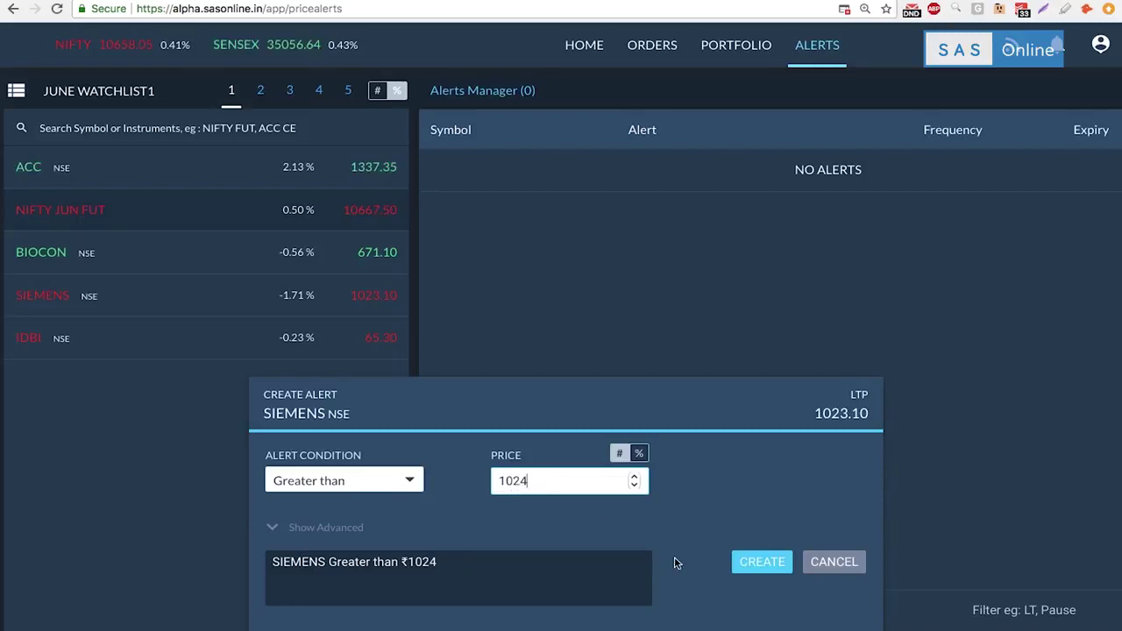
click(751, 568)
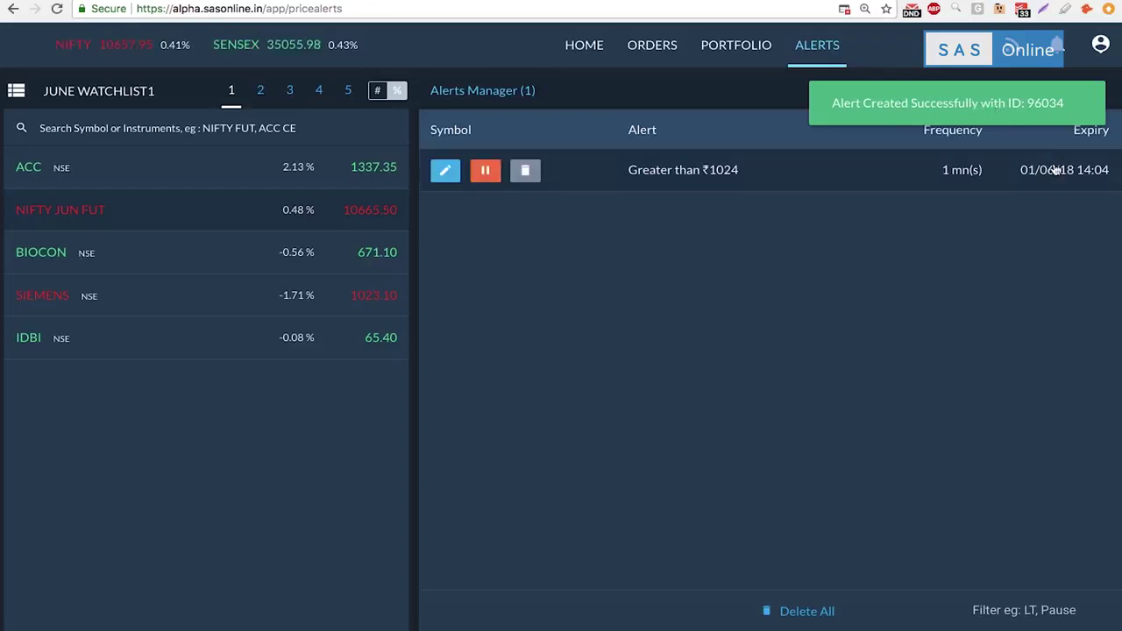
Review the triggered SIEMENS alert in the notifications, and close them again.
mouse_move(368, 266)
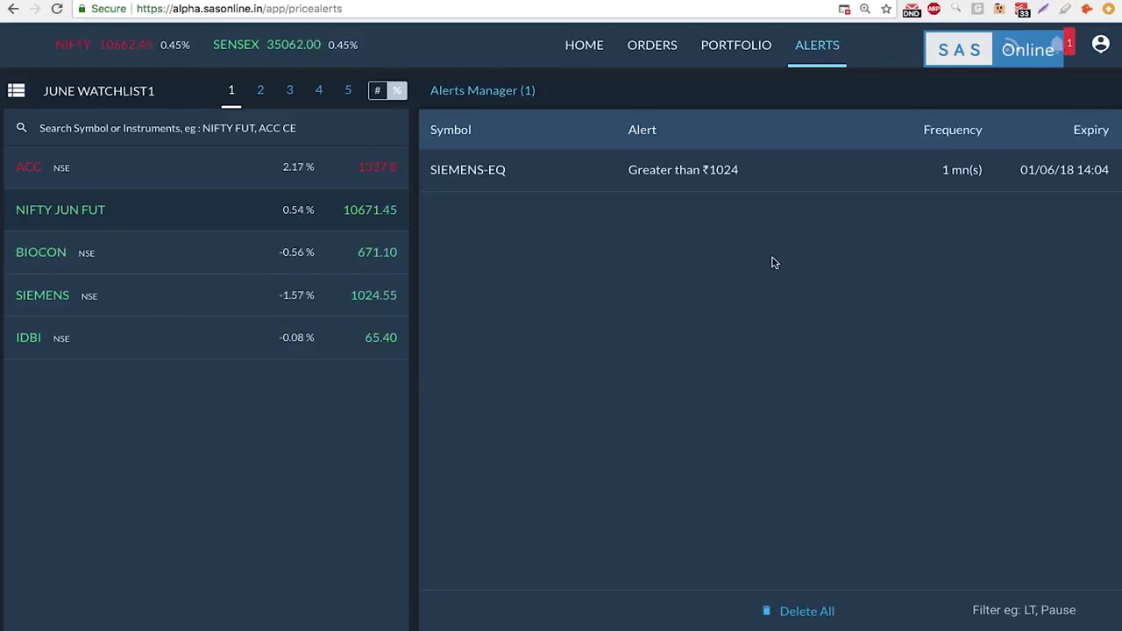
click(1060, 55)
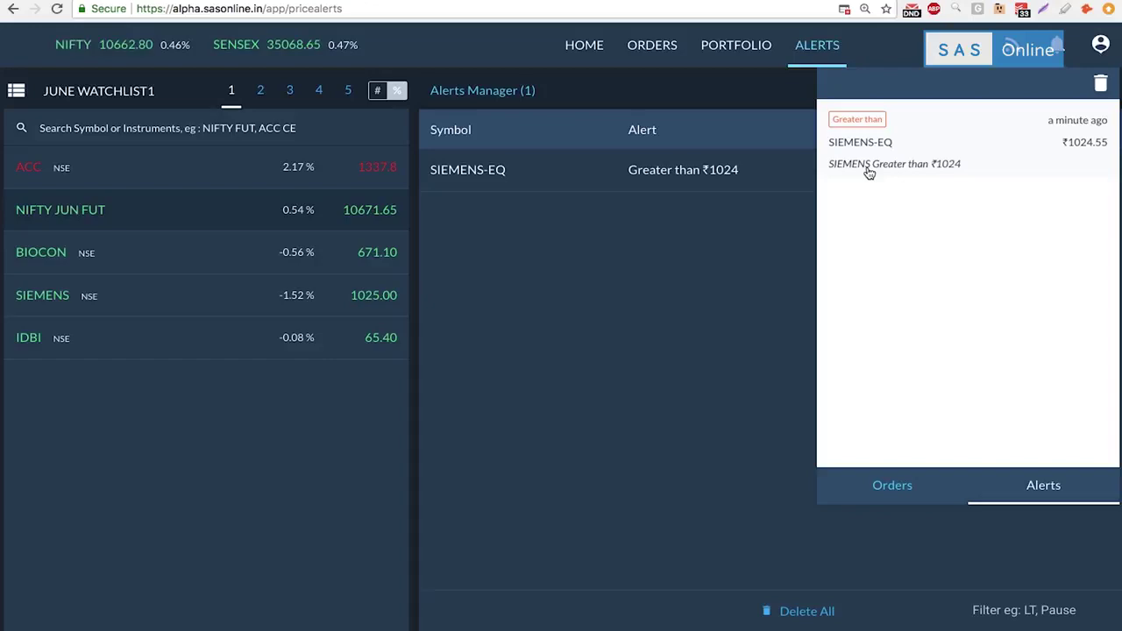
click(662, 322)
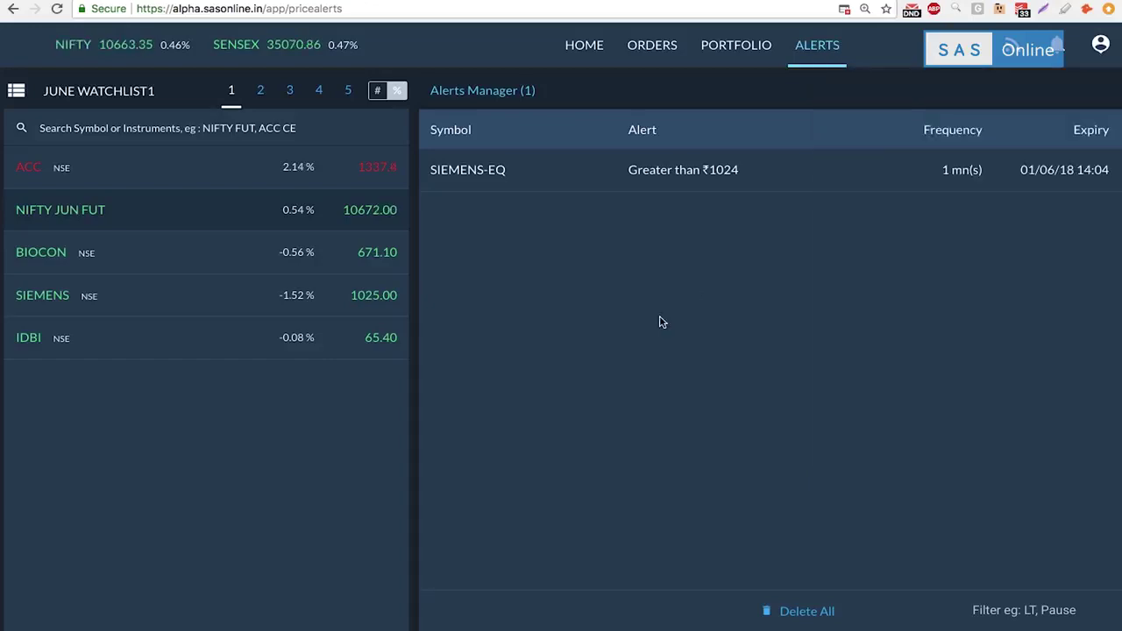